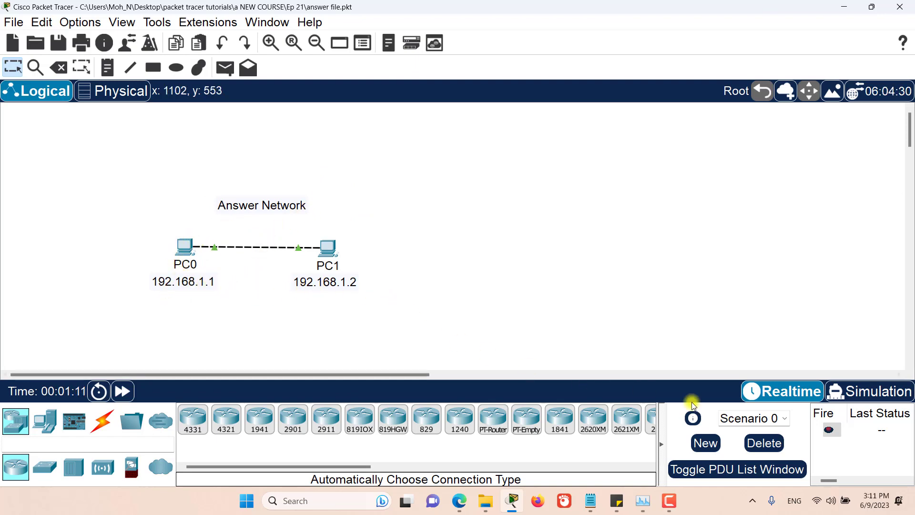
Fire the saved PC0 (192.168.1.1) to PC1 (192.168.1.2) ping PDU and confirm it shows Successful.
mouse_move(828, 481)
left_mouse_down()
mouse_move(847, 481)
mouse_move(830, 481)
left_mouse_up()
double_click(830, 432)
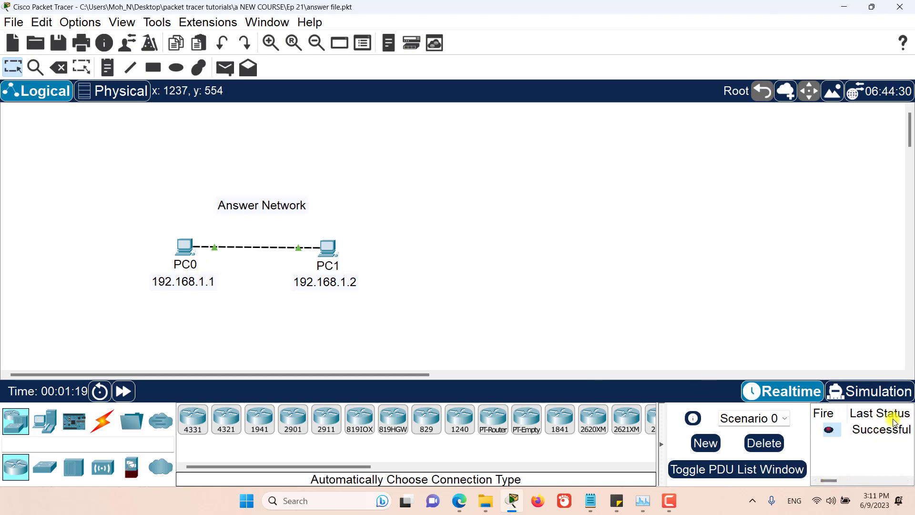
mouse_move(828, 478)
left_mouse_down()
mouse_move(851, 474)
mouse_move(813, 471)
left_mouse_up()
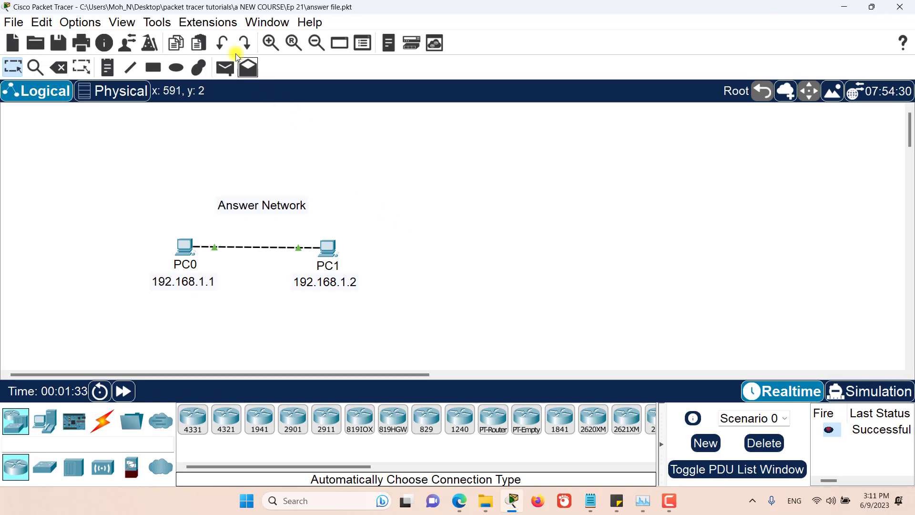
Launch the Activity Wizard from Extensions, accepting the current PC0–PC1 network as the answer network.
left_click(217, 23)
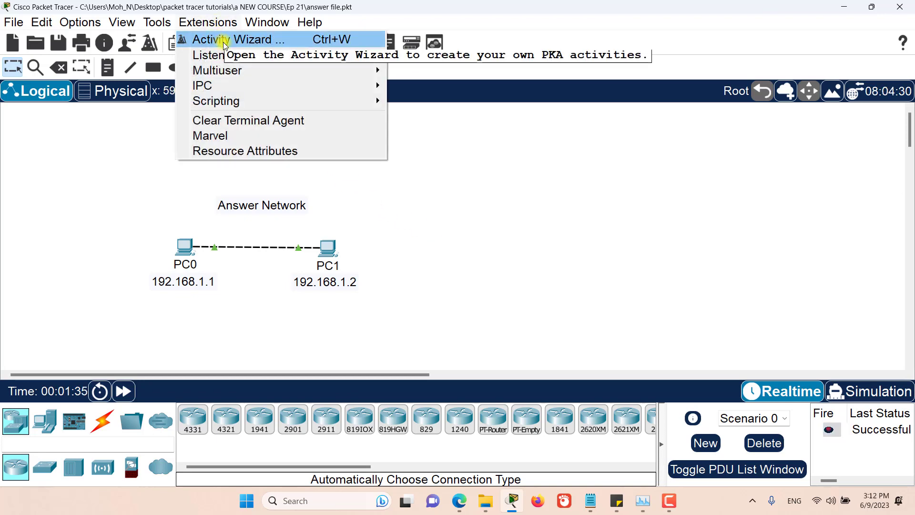
left_click(224, 40)
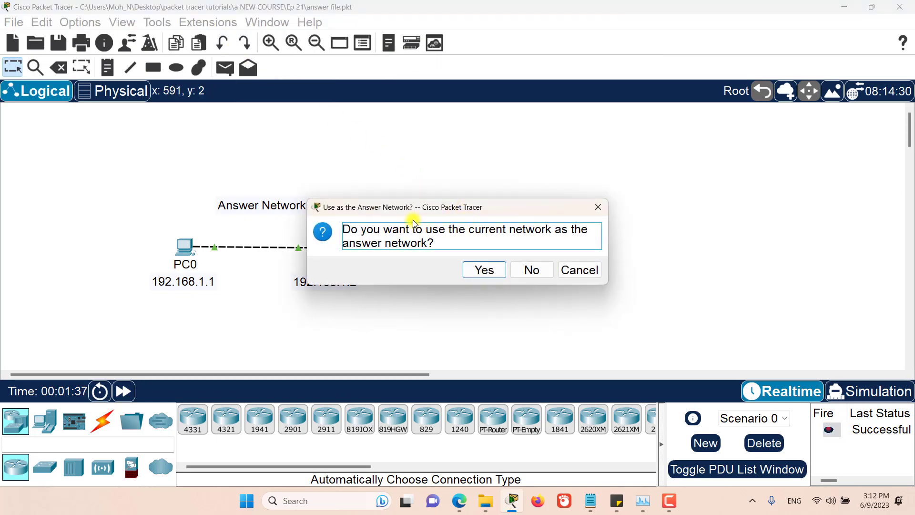
left_click_drag(400, 210, 461, 189)
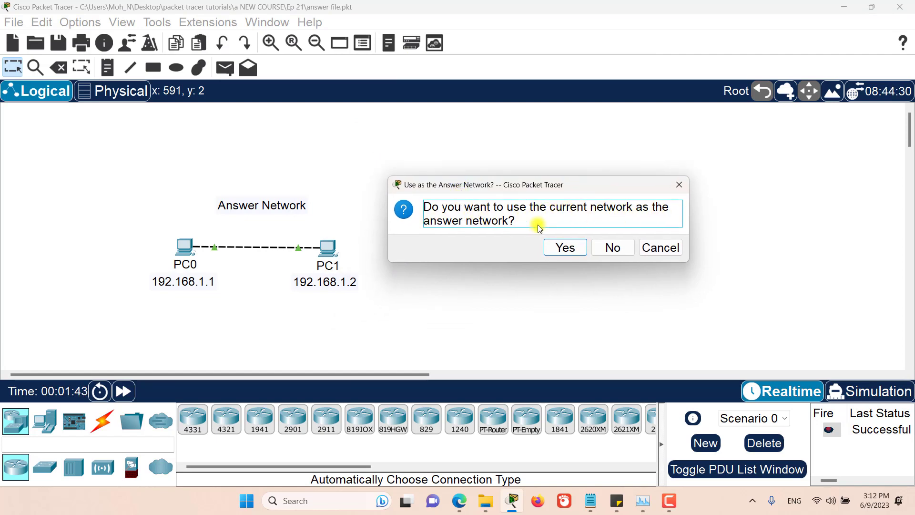
left_click_drag(515, 187, 533, 180)
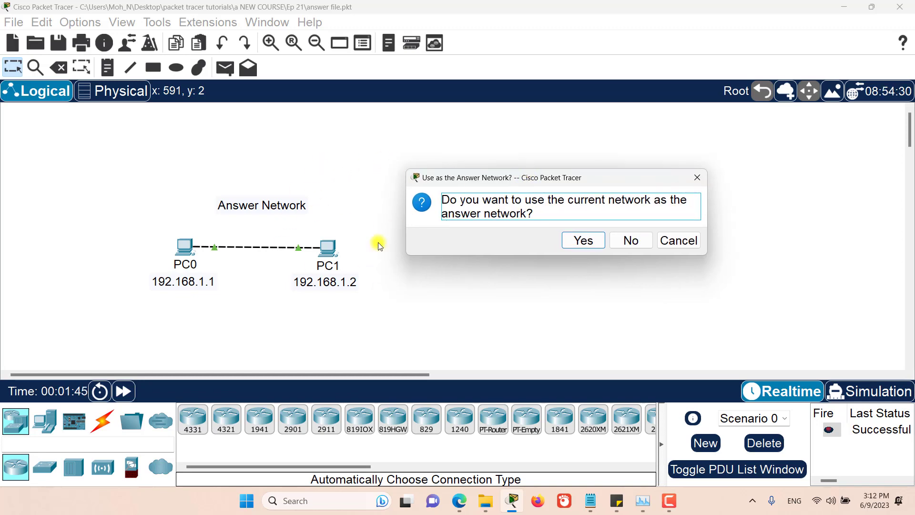
left_click(577, 244)
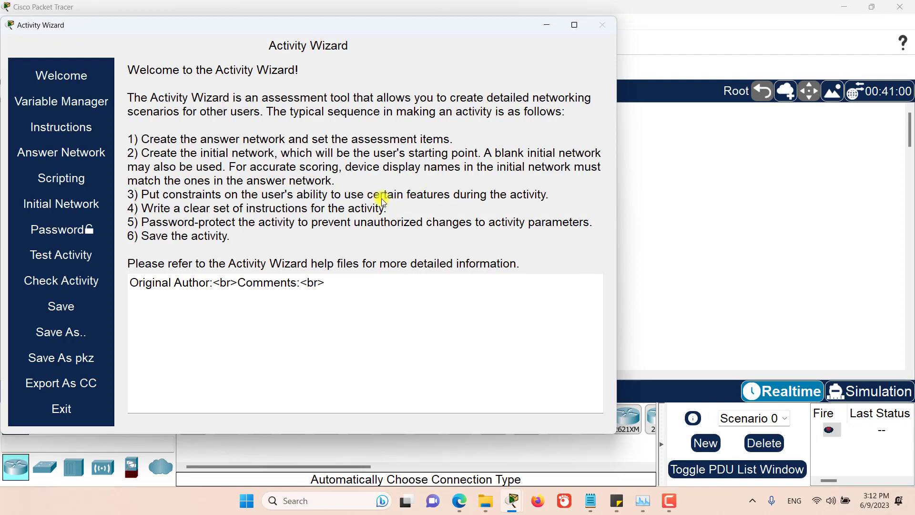
left_click_drag(256, 33, 445, 28)
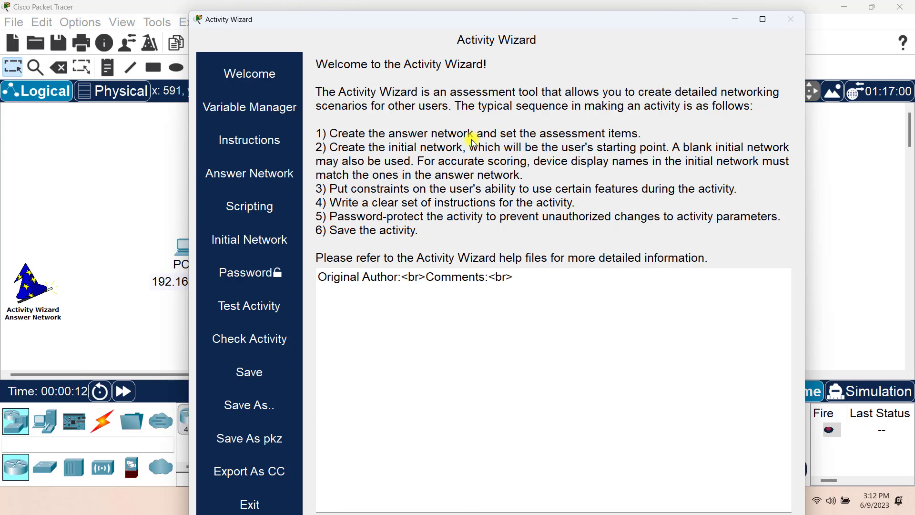
In the Answer Network tree, check PC0's FastEthernet0 subnet mask for assessment.
left_click(265, 180)
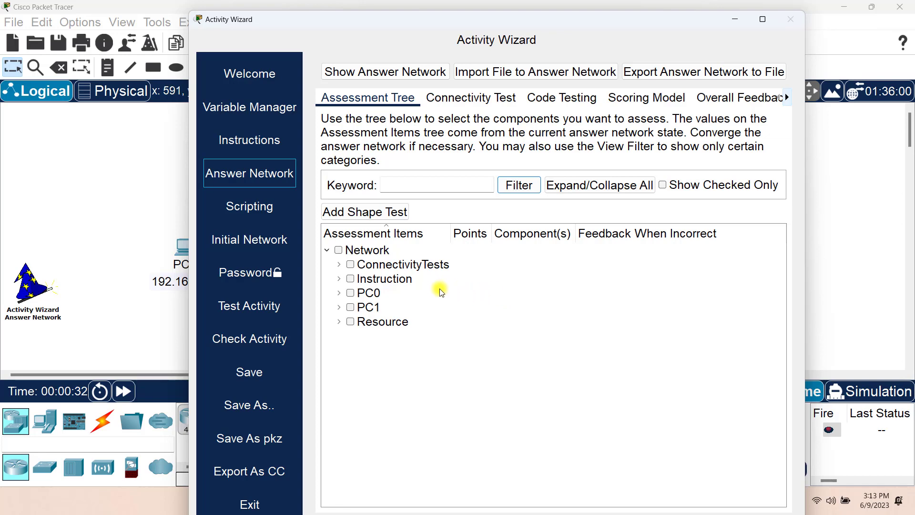
left_click(339, 294)
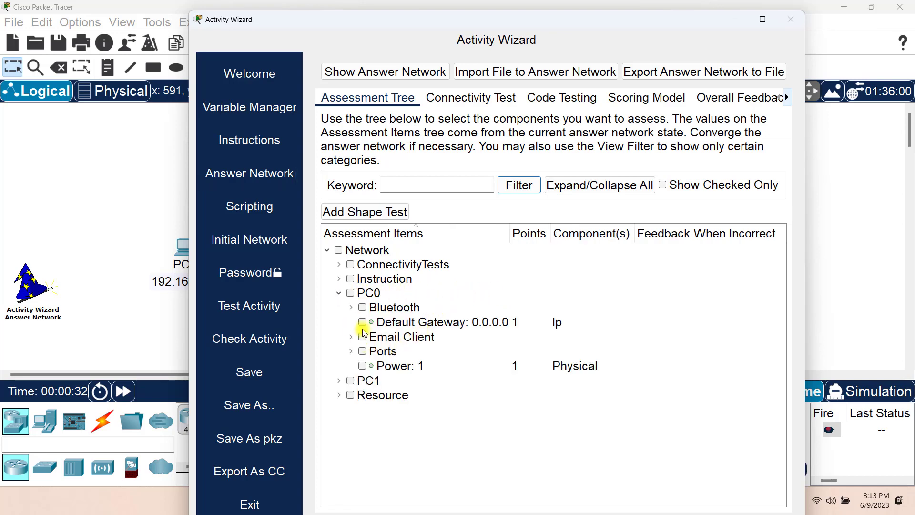
left_click(352, 351)
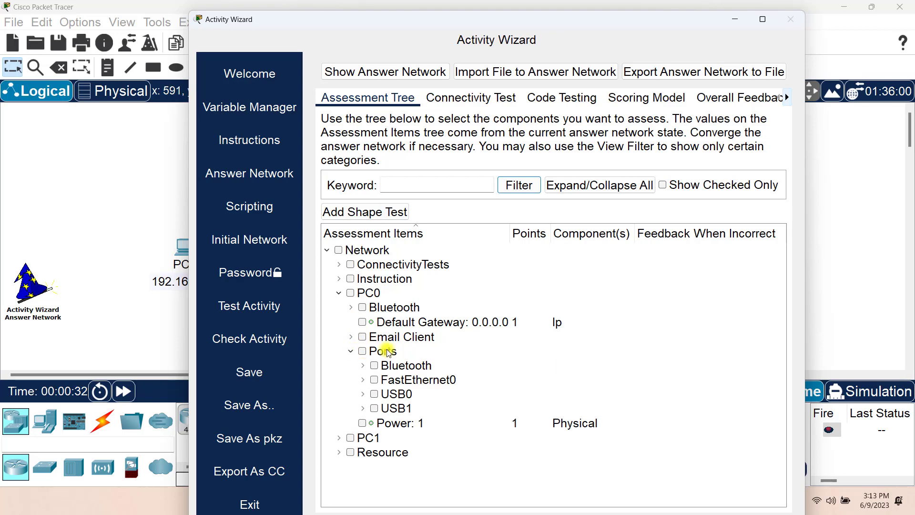
left_click(363, 380)
scroll(482, 364, "down", 3)
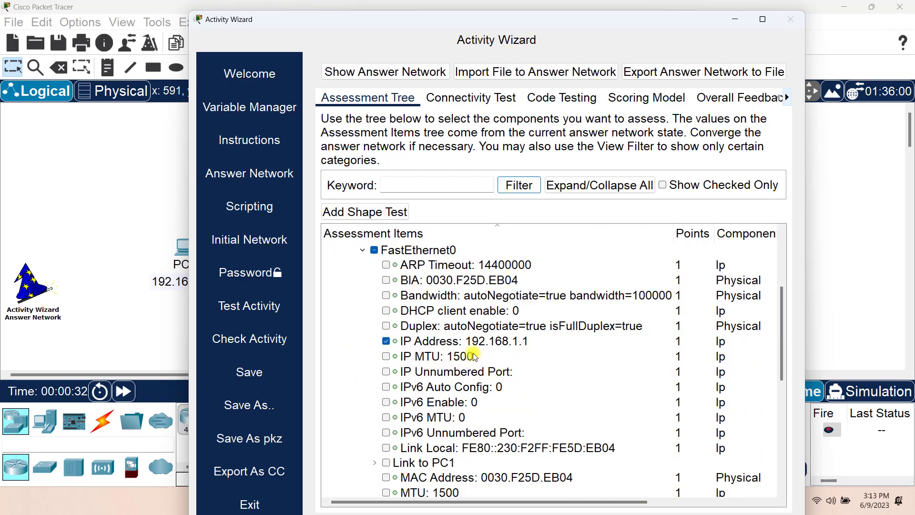
scroll(475, 356, "down", 4)
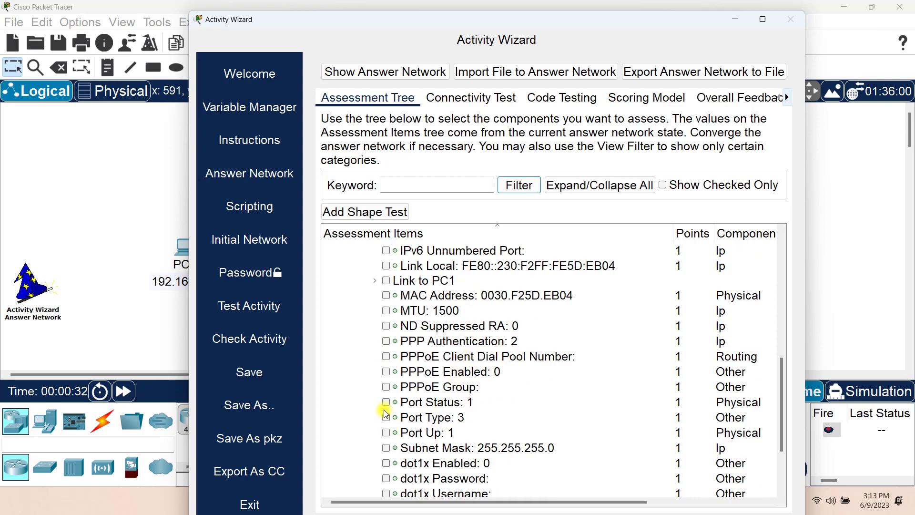
left_click(386, 447)
scroll(379, 362, "up", 4)
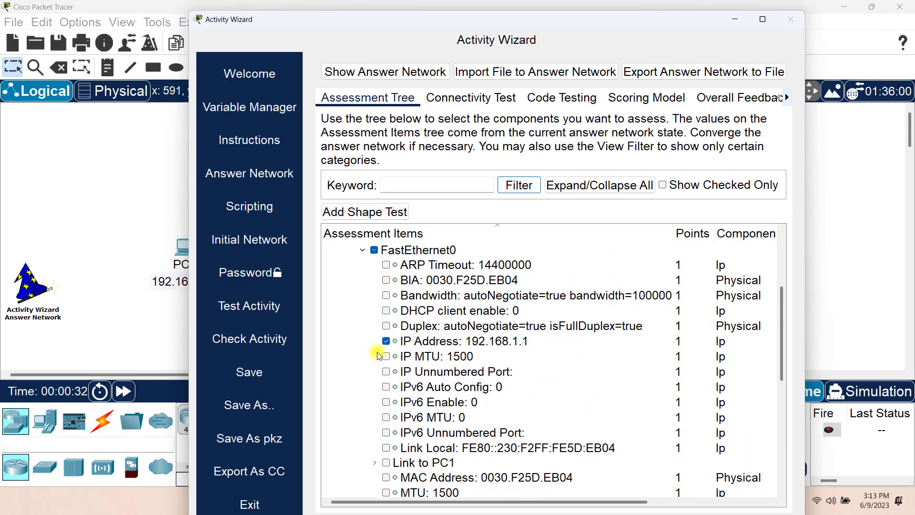
scroll(378, 356, "up", 2)
left_click(340, 253)
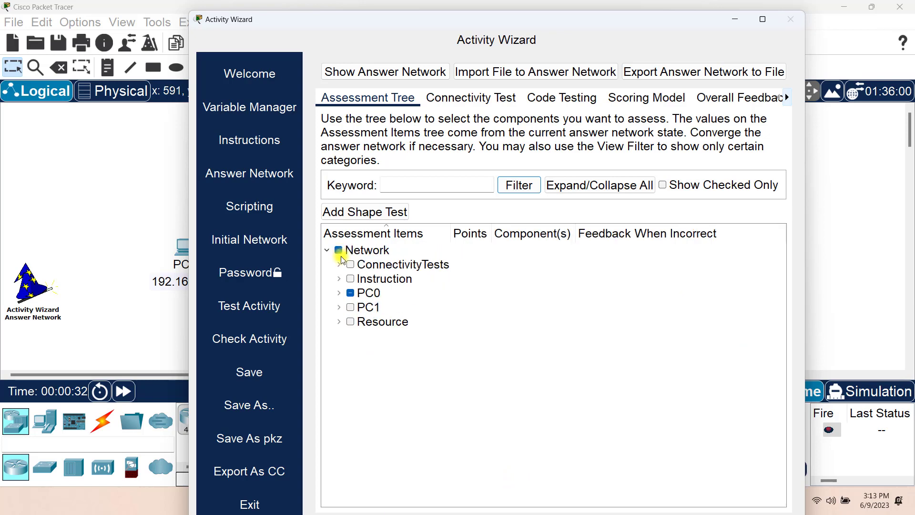
Check PC1's FastEthernet0 IP address (192.168.1.2) and subnet mask as assessed items.
left_click(340, 307)
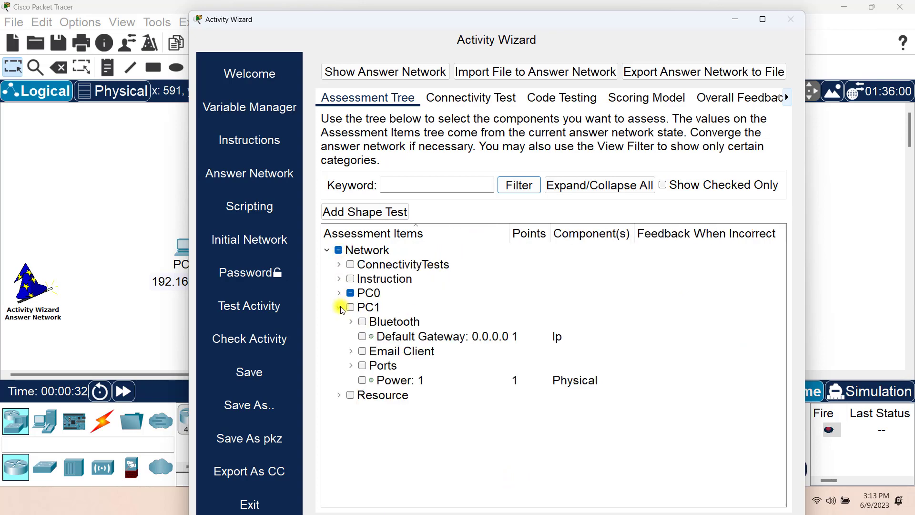
left_click(357, 367)
left_click(363, 395)
scroll(419, 370, "down", 3)
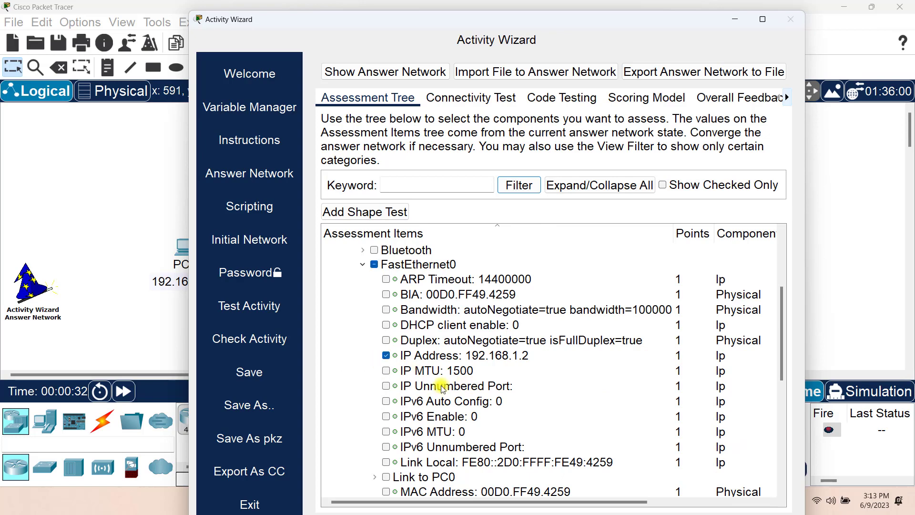
left_click(386, 356)
scroll(458, 386, "down", 3)
scroll(409, 410, "down", 2)
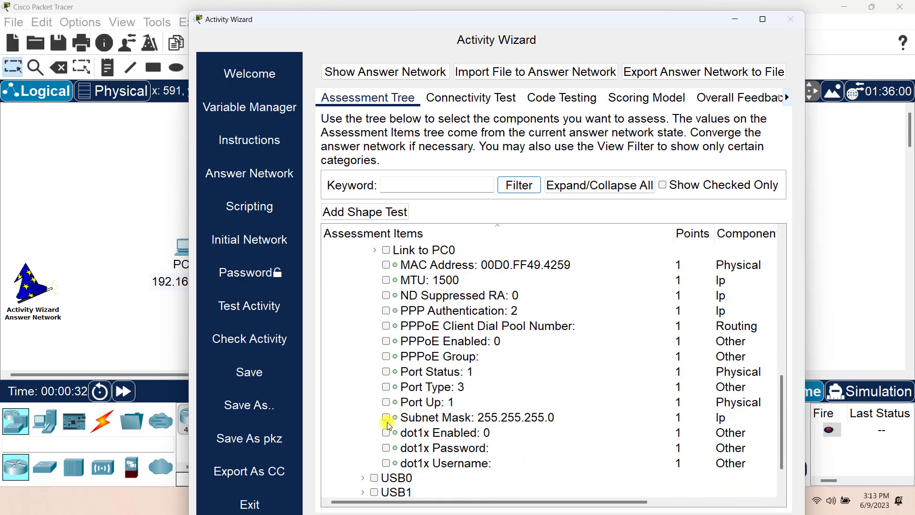
left_click(386, 418)
scroll(358, 376, "up", 8)
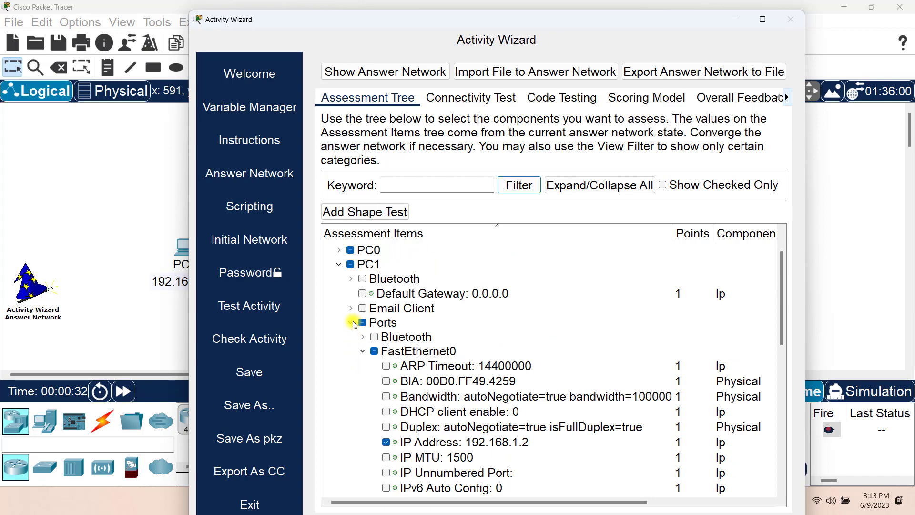
left_click(352, 322)
left_click(339, 307)
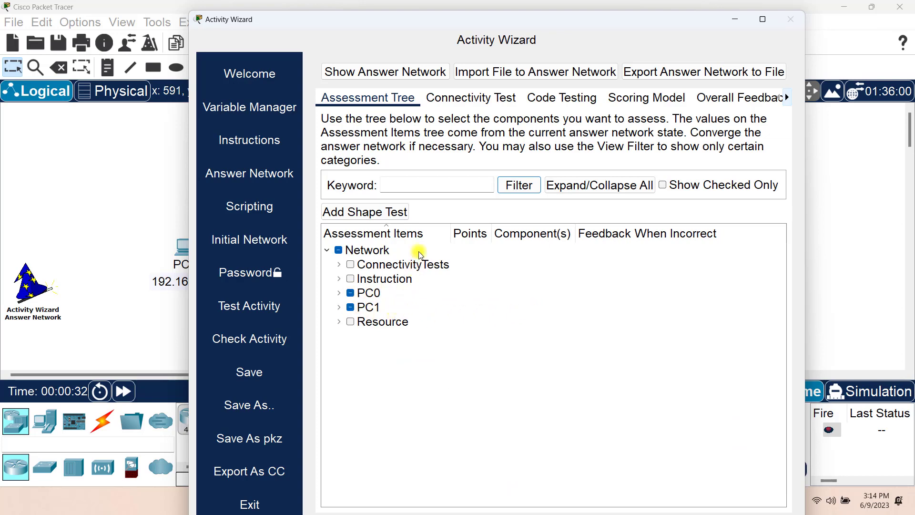
Set the PC0-to-PC1 ICMP connectivity test condition to Successful.
left_click(469, 100)
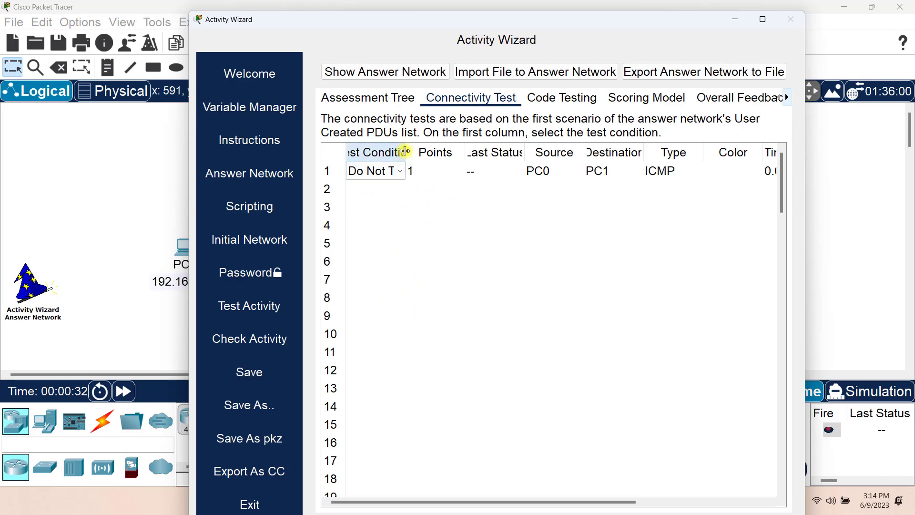
left_click_drag(406, 153, 443, 153)
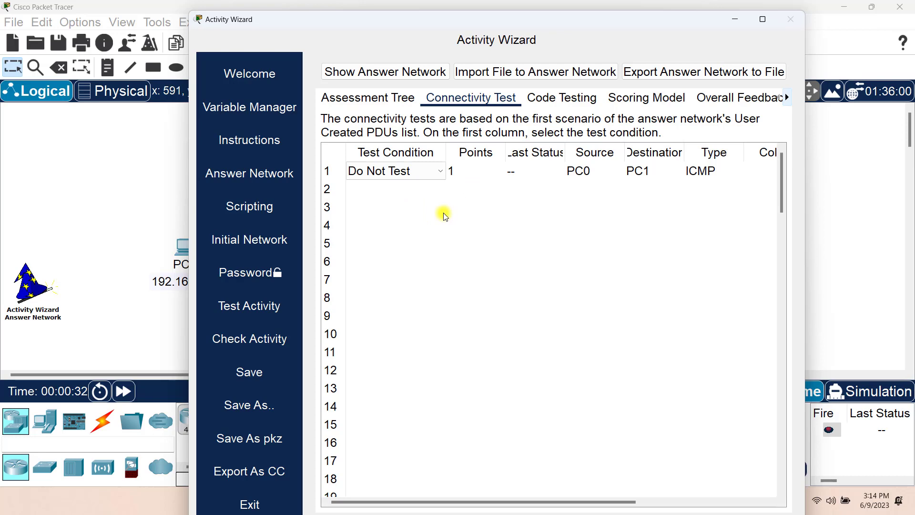
left_click(439, 176)
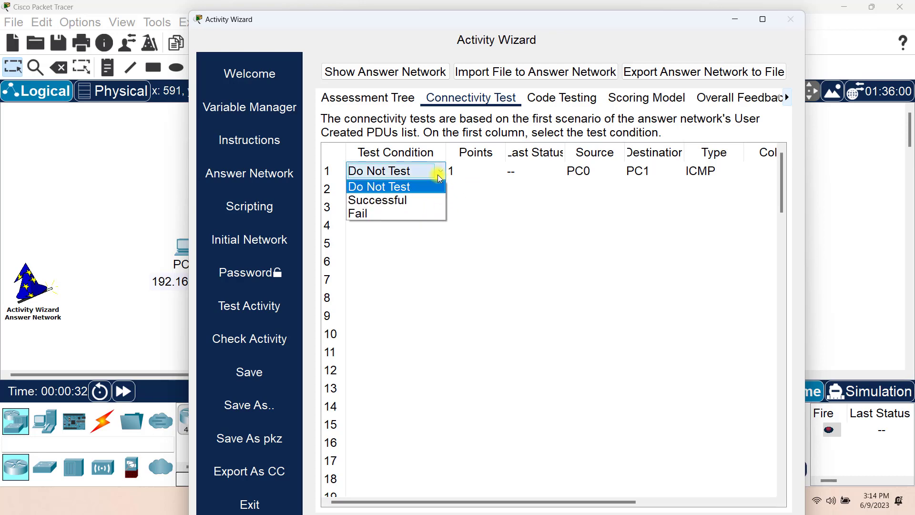
left_click(408, 200)
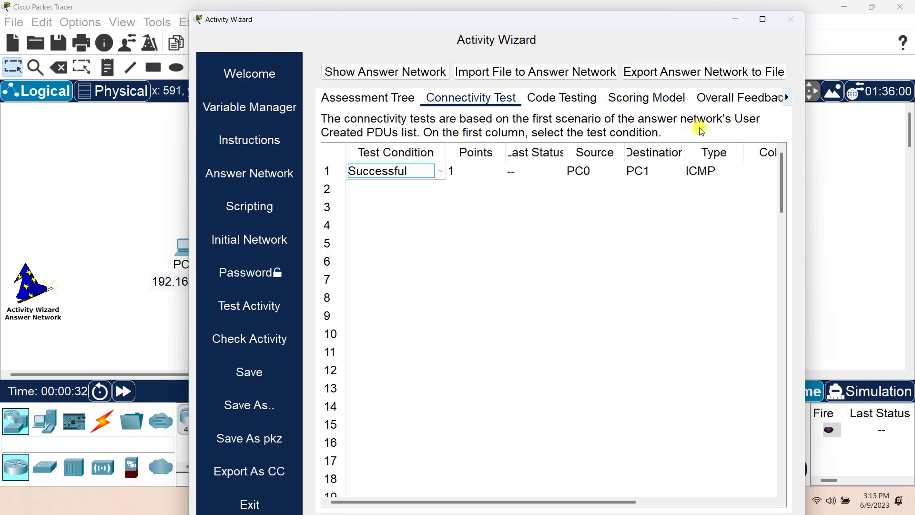
Append ' Yahoo!' to the Complete Feedback and ' Good luck next time!' to the Incomplete Feedback.
left_click(736, 98)
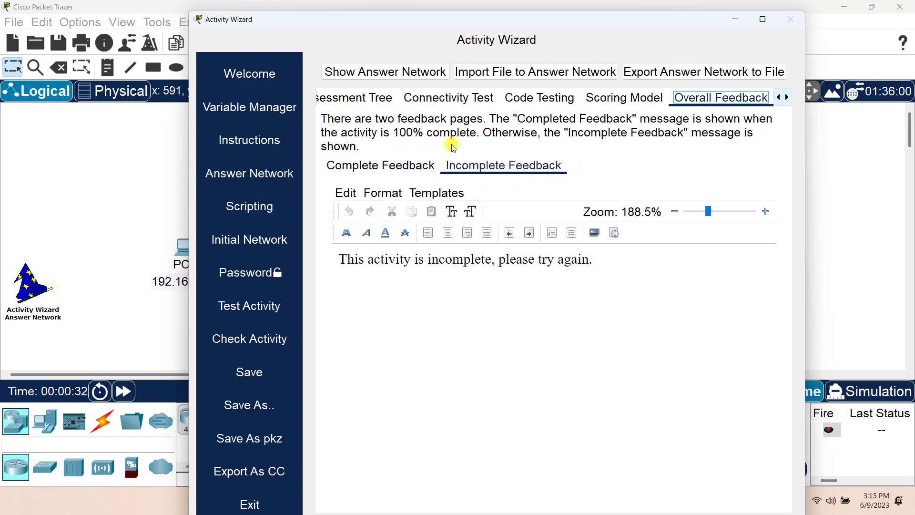
left_click(374, 170)
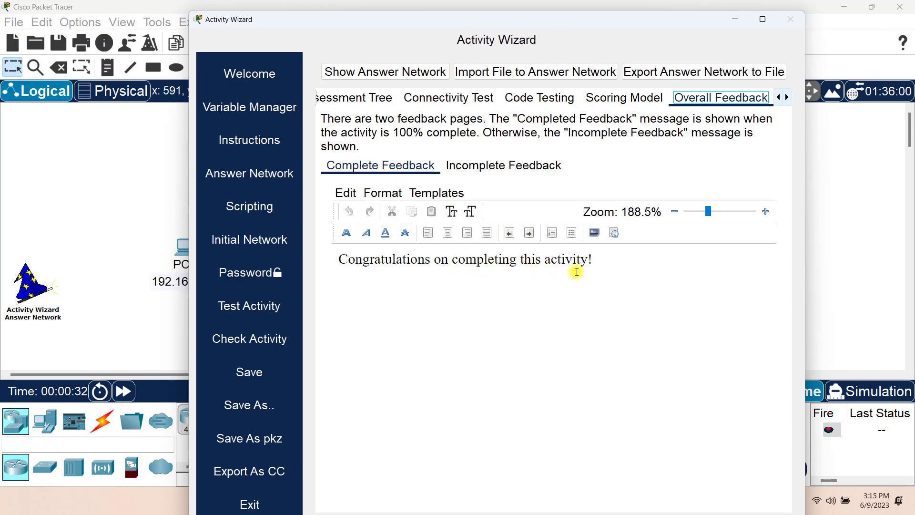
left_click(612, 258)
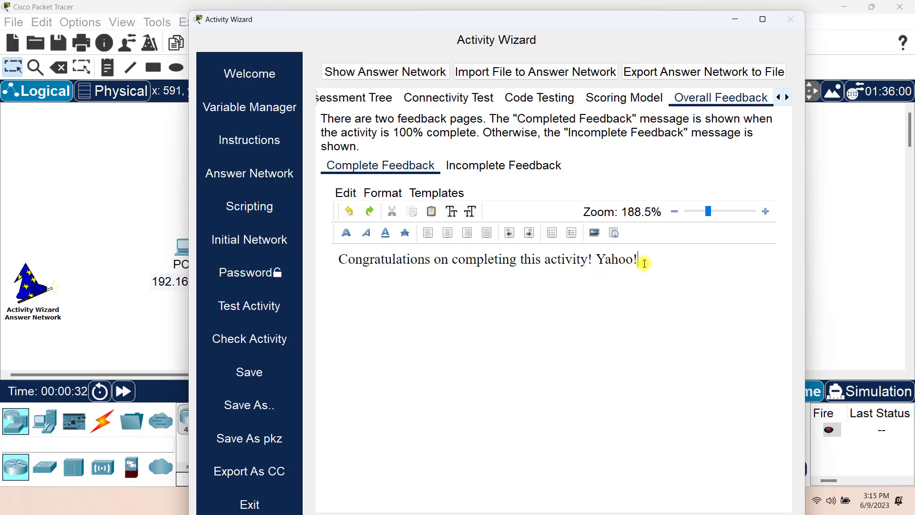
left_click(473, 168)
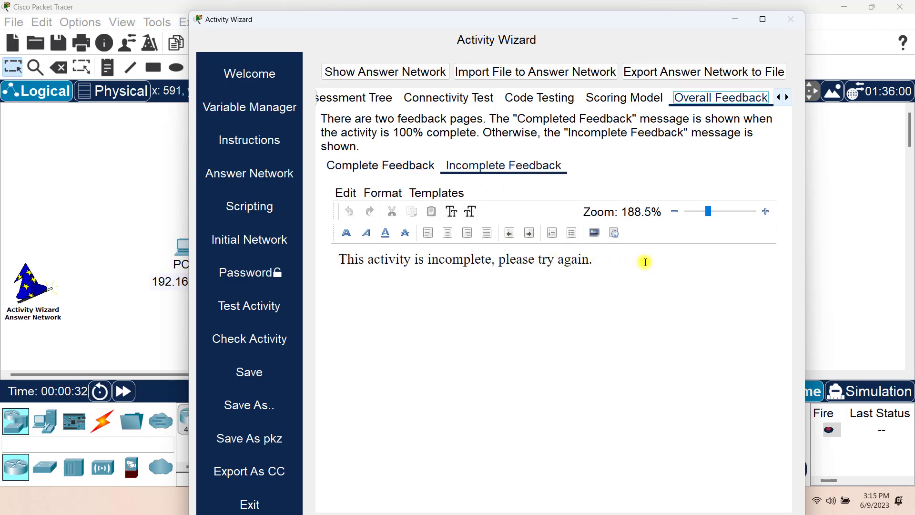
left_click(591, 262)
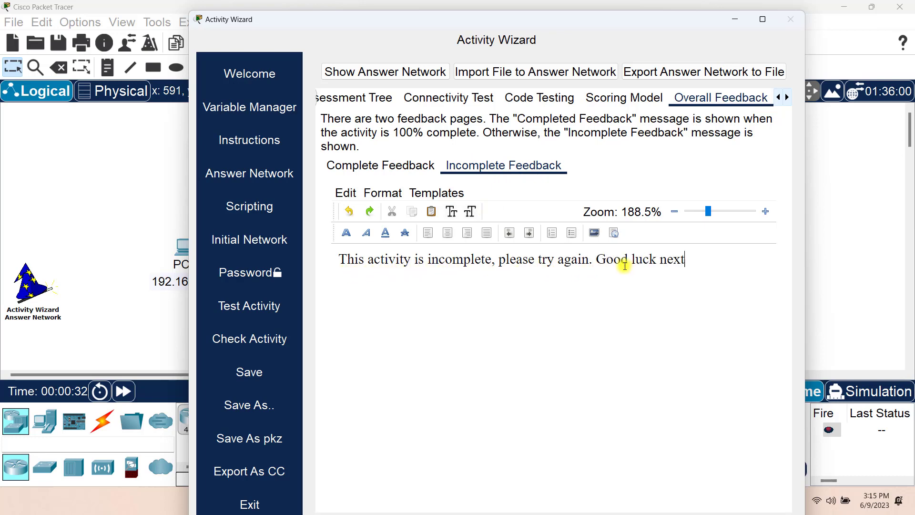
type("time!")
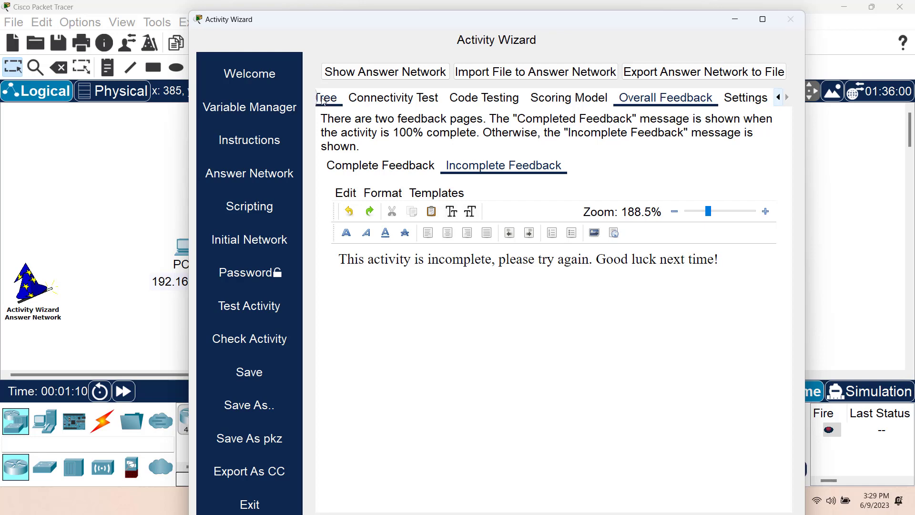
Give PC0's 192.168.1.1 IP Address item the incorrect feedback 'the ip address was not provided correctly'.
left_click(325, 99)
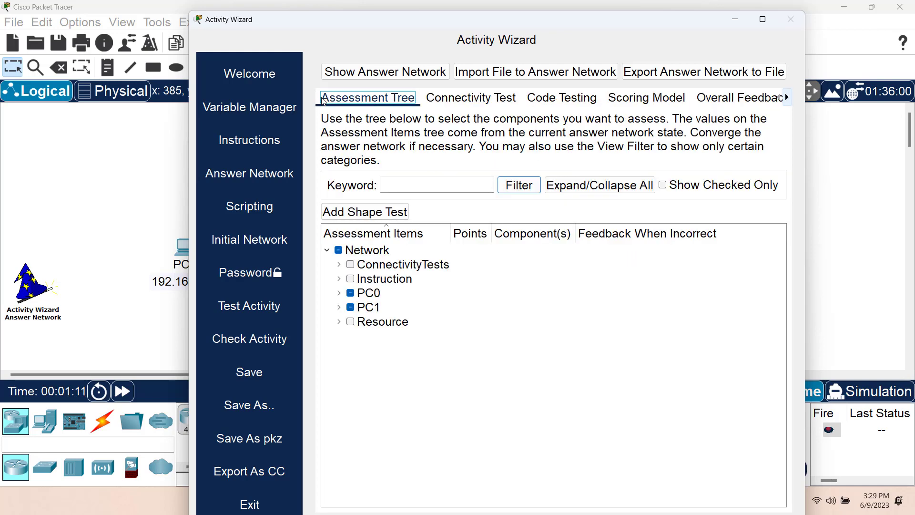
left_click(339, 293)
scroll(390, 395, "down", 2)
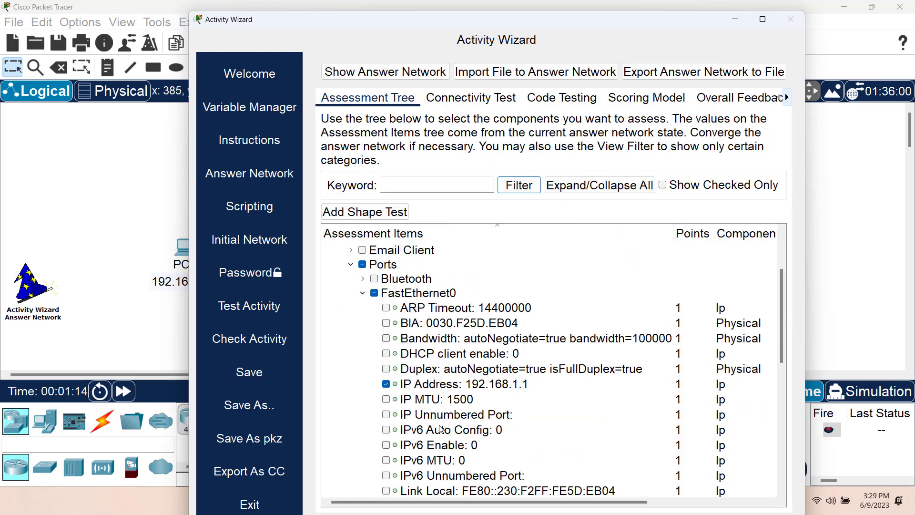
left_click_drag(513, 501, 631, 500)
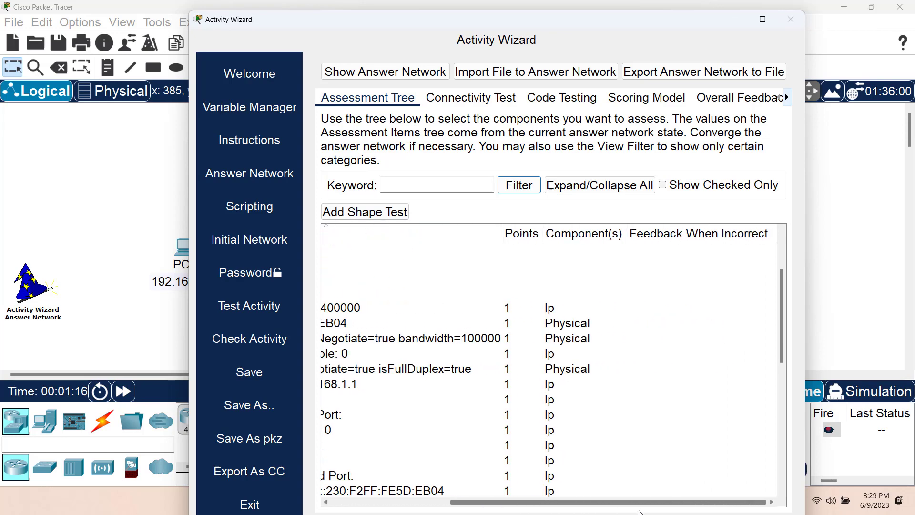
left_click(616, 382)
left_click(640, 384)
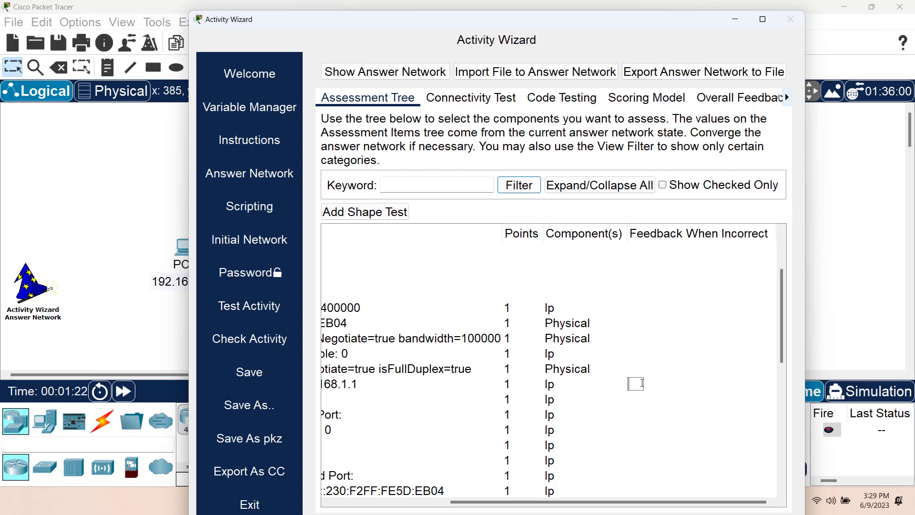
type("the ip addres")
type("s was not ")
type("provided correc")
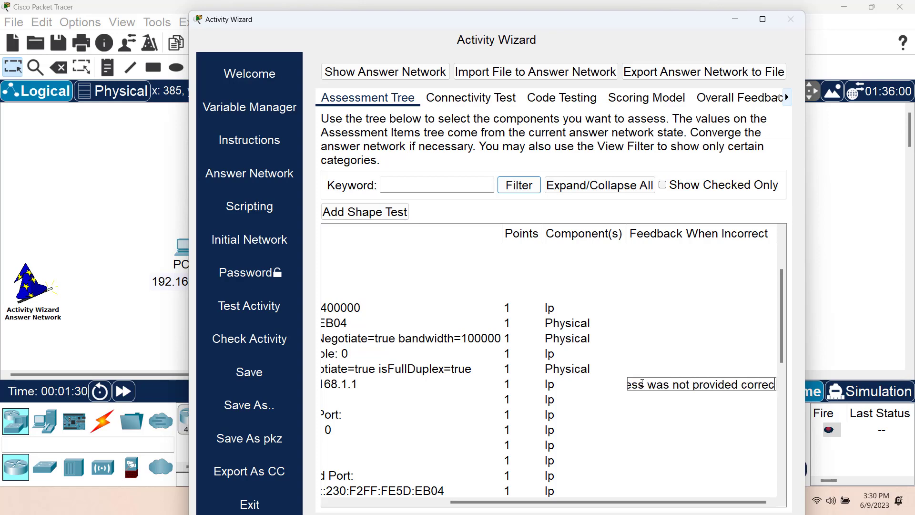
type("tly")
key("Return")
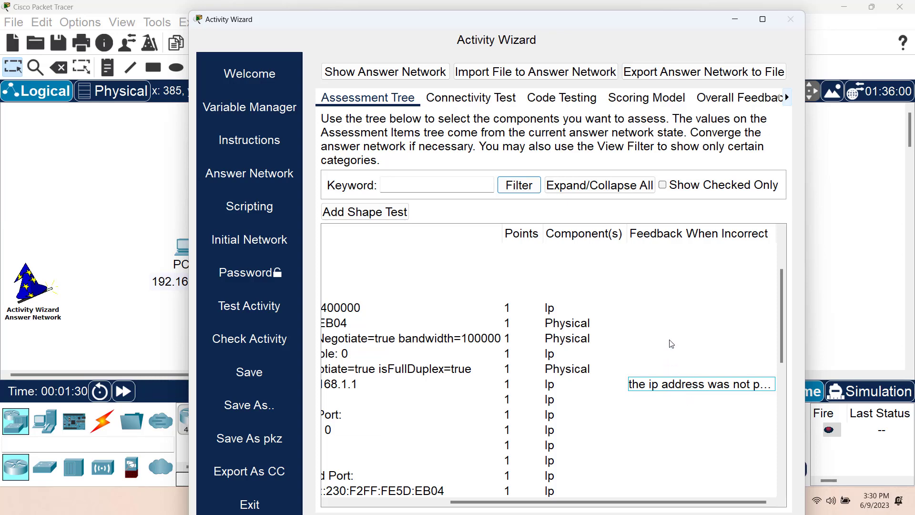
On the Settings page, switch the activity timer to a 0 h 10 m 0 s Countdown.
left_click(731, 105)
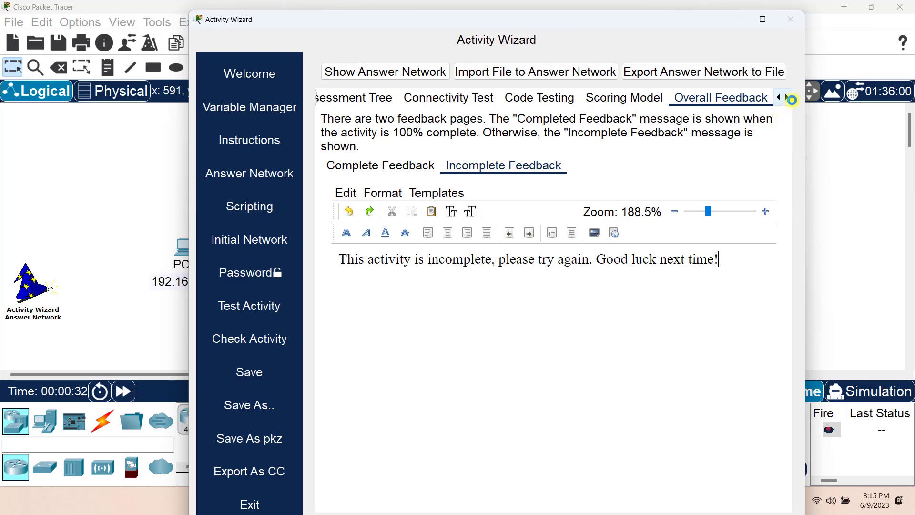
left_click(789, 98)
left_click(742, 99)
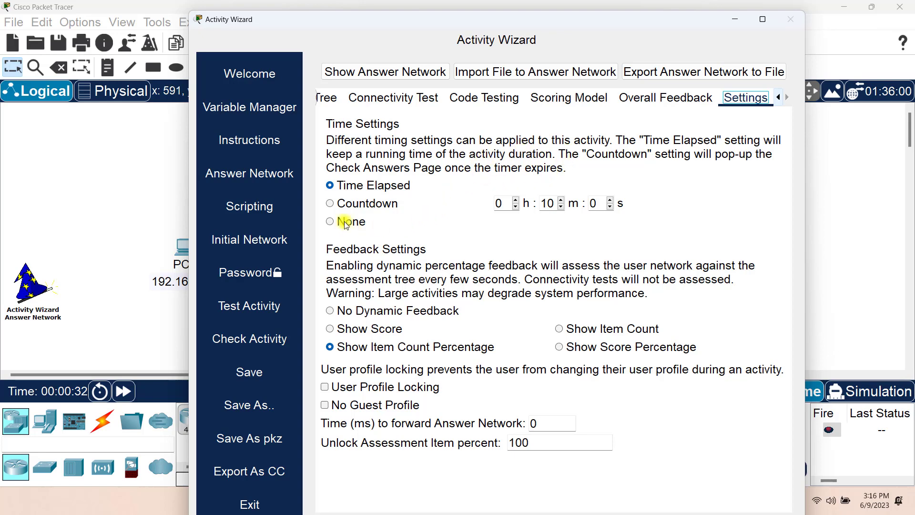
left_click(330, 204)
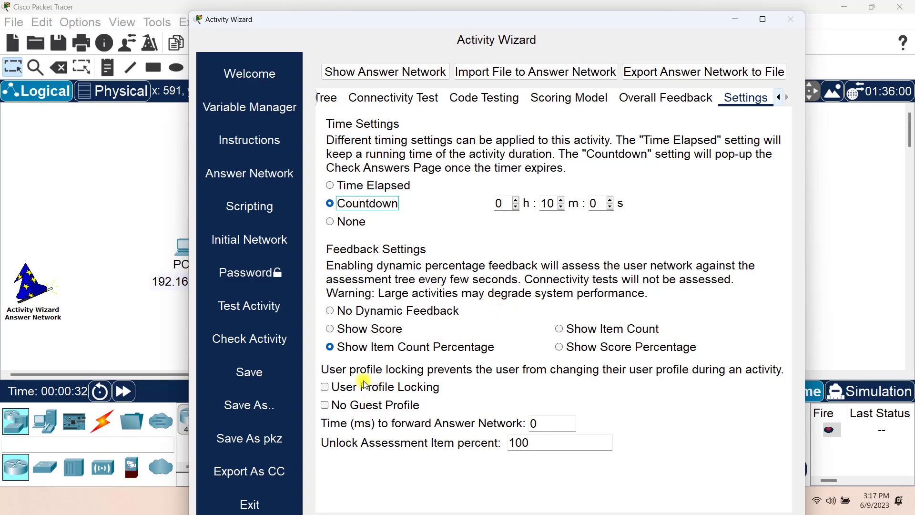
Tick User Profile Locking and No Guest Profile, and enter 1000 ms for Answer Network forwarding.
left_click(325, 387)
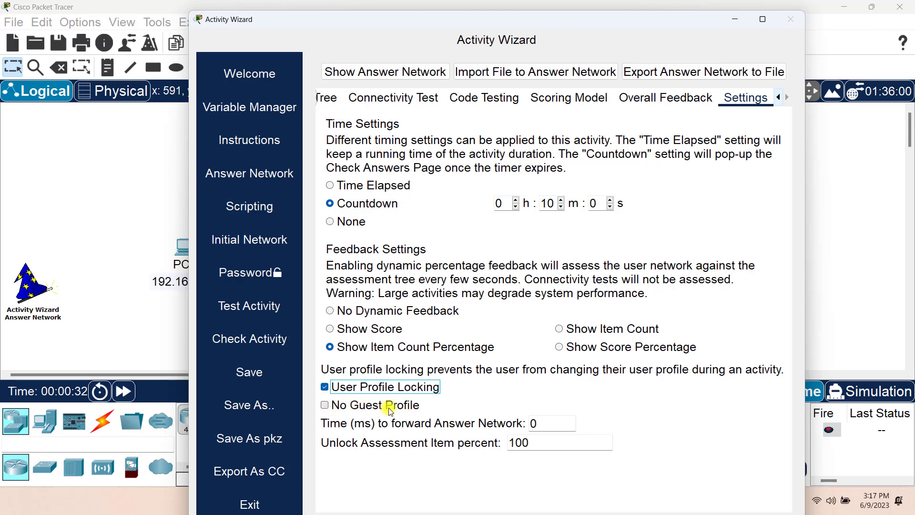
left_click(326, 404)
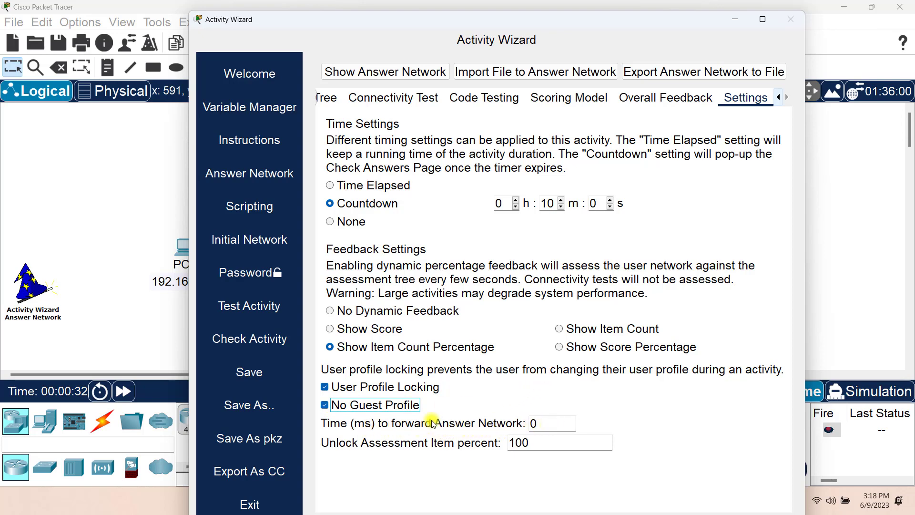
left_click(360, 425)
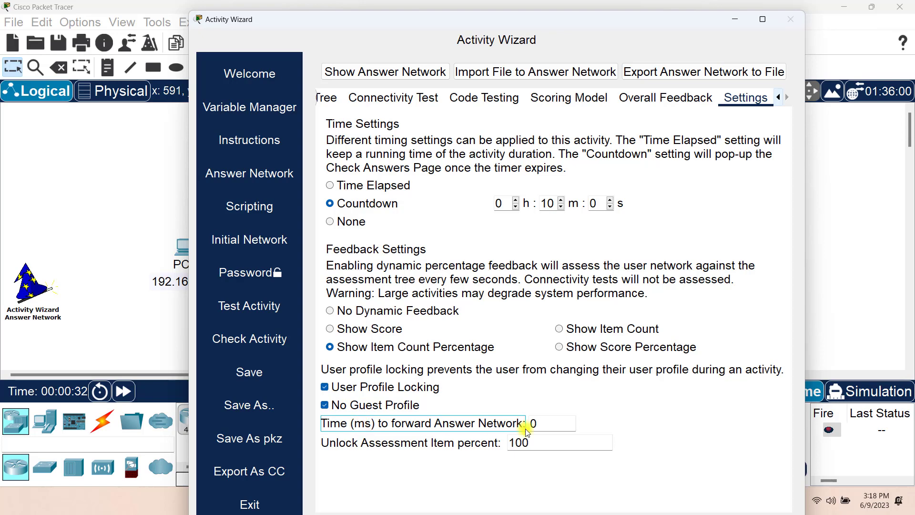
double_click(552, 423)
type("1")
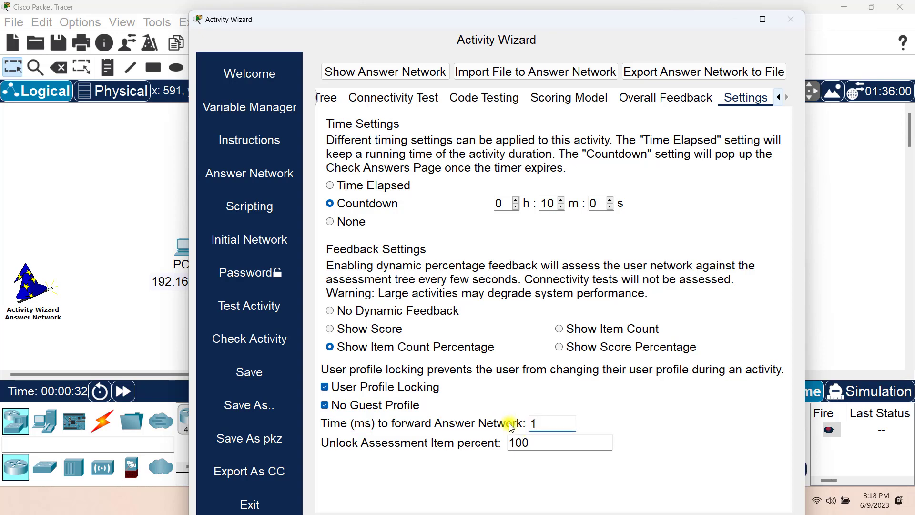
type("000")
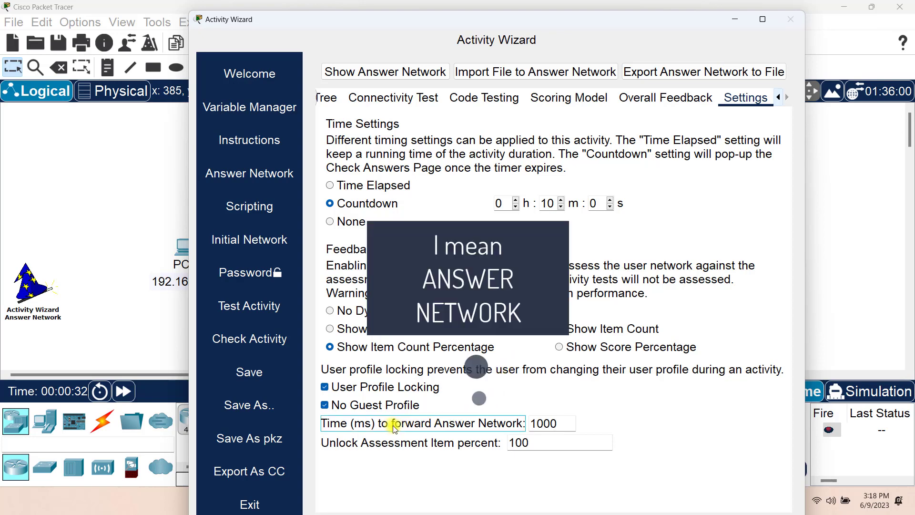
left_click(544, 423)
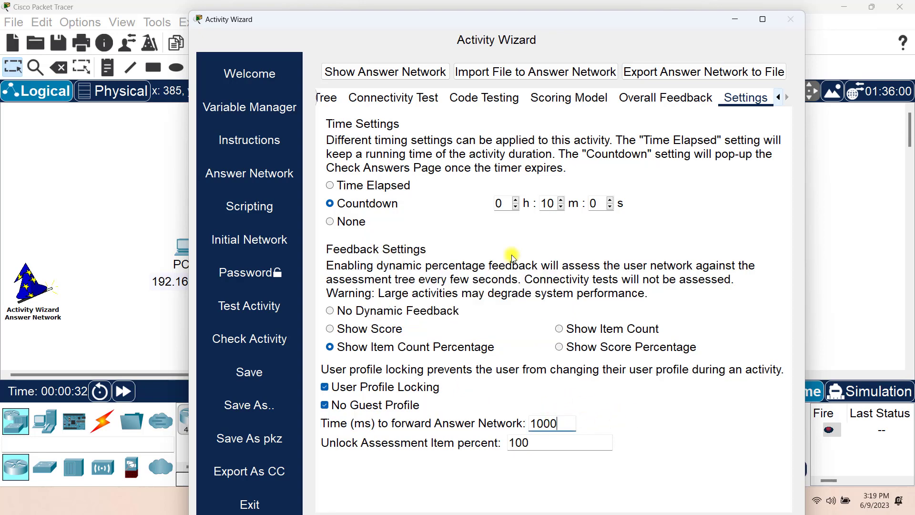